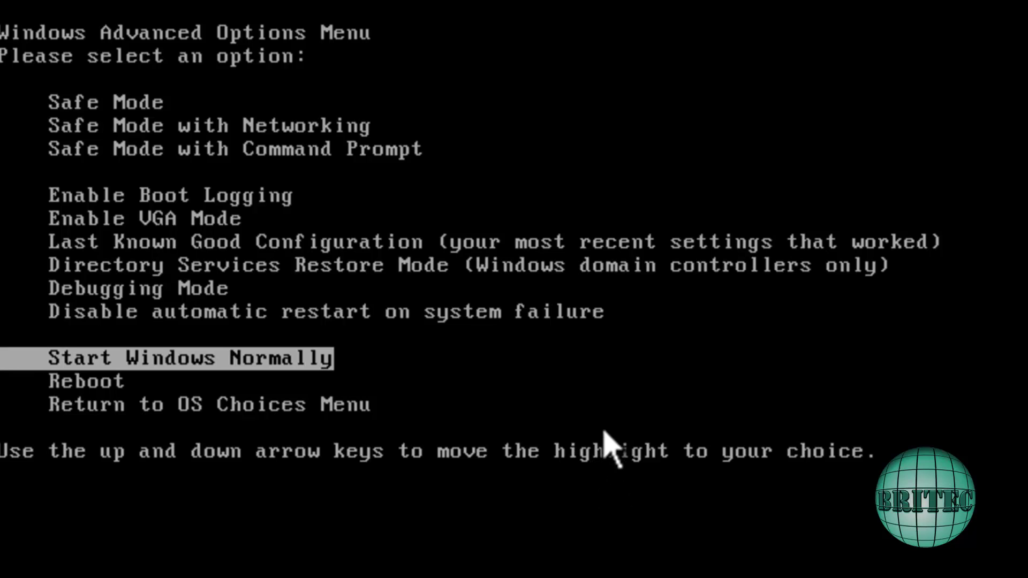
Step: Try booting Windows into Safe Mode from the advanced startup menu
key(Up)
key(Up)
key(Up)
key(Up)
key(Up)
key(Up)
key(Up)
key(Up)
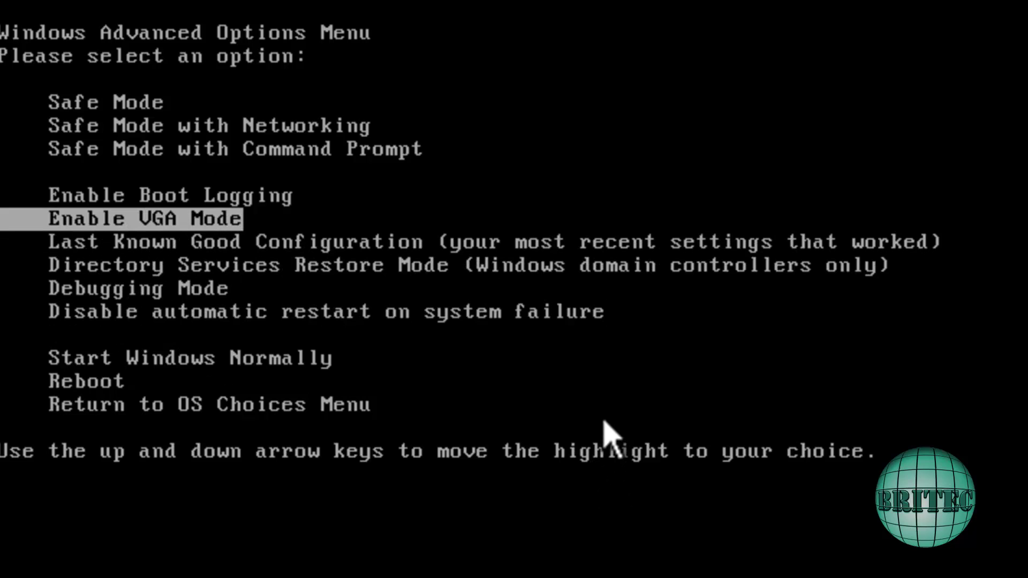
key(Up)
key(Return)
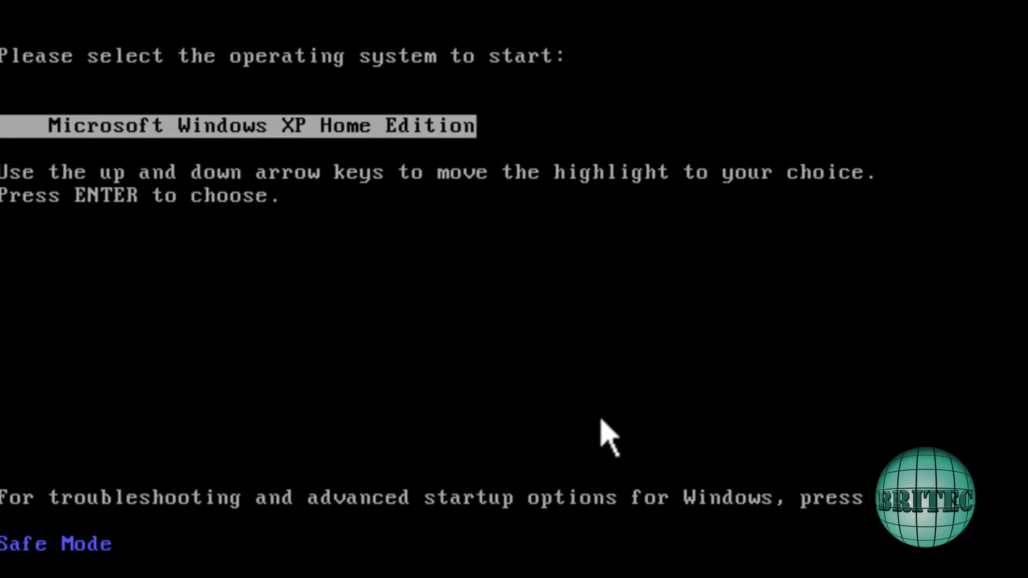
key(Return)
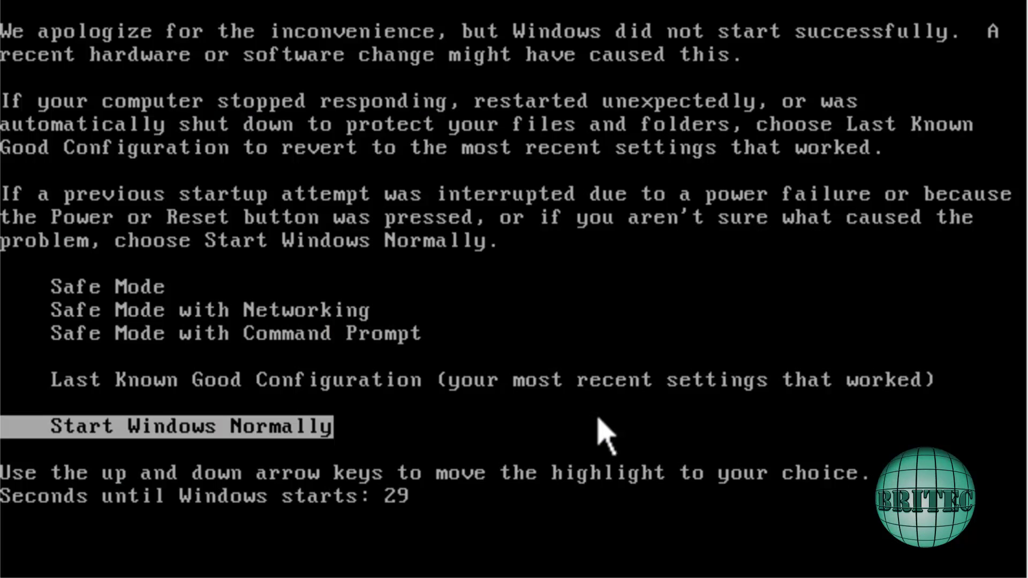
Step: Try Safe Mode with Networking and Safe Mode with Command Prompt, then halt the countdown
key(Up)
key(Up)
key(Up)
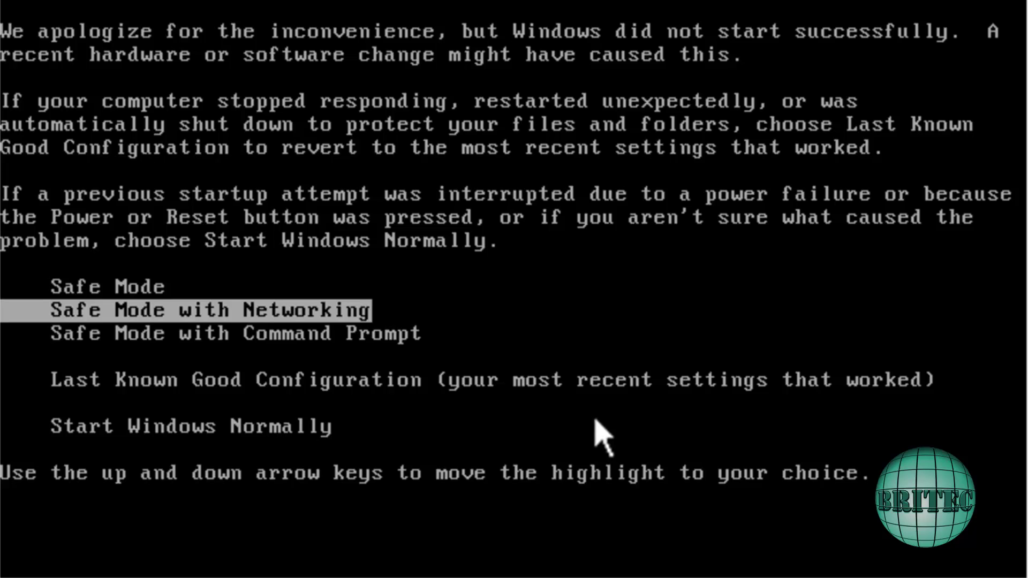
key(Return)
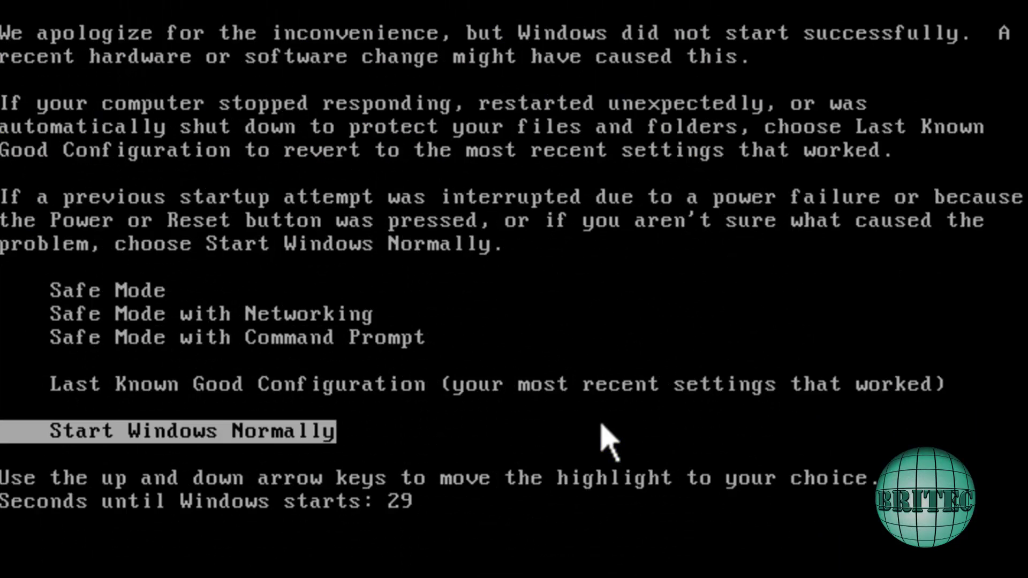
key(Up)
key(Up)
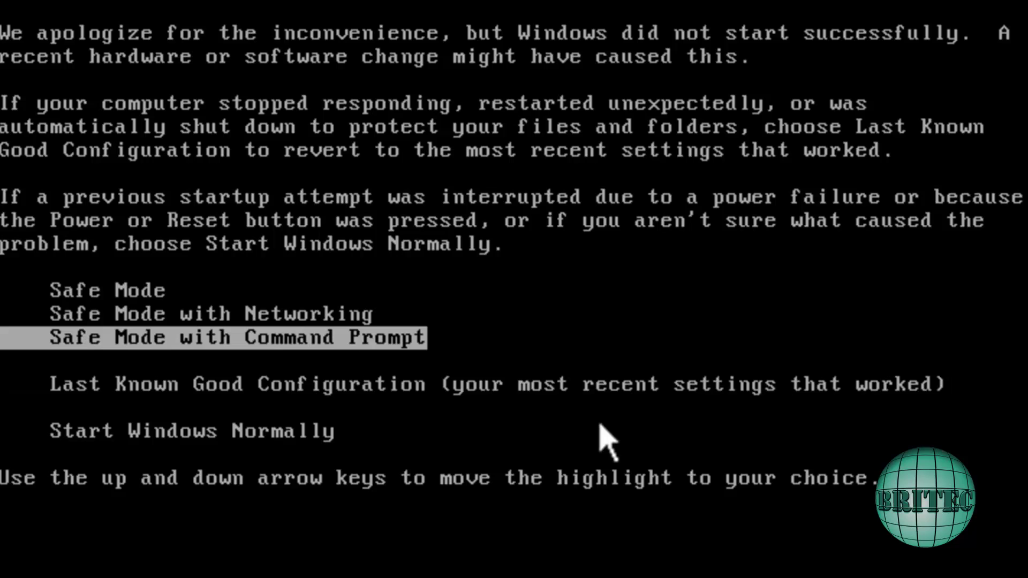
key(Return)
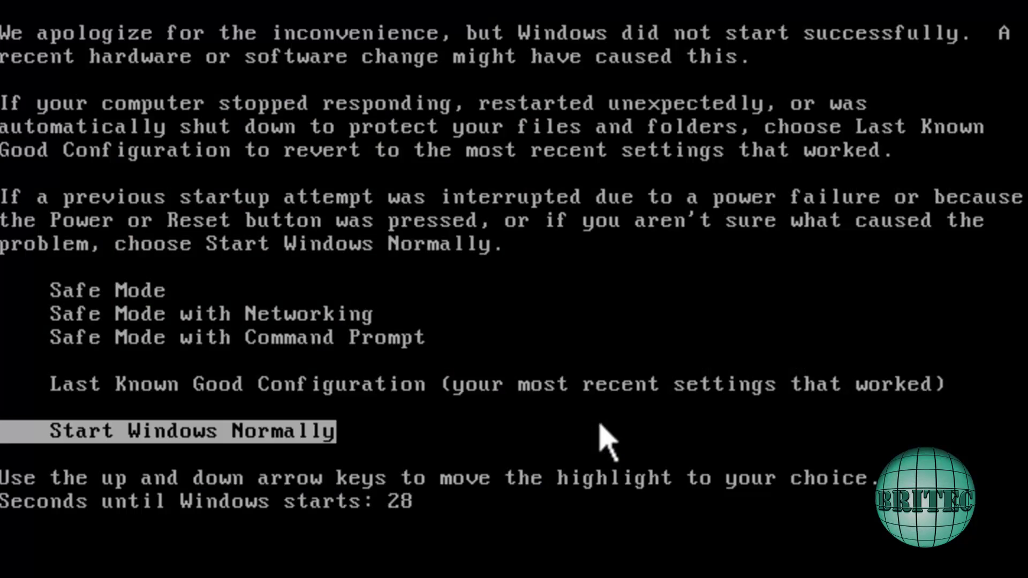
key(Up)
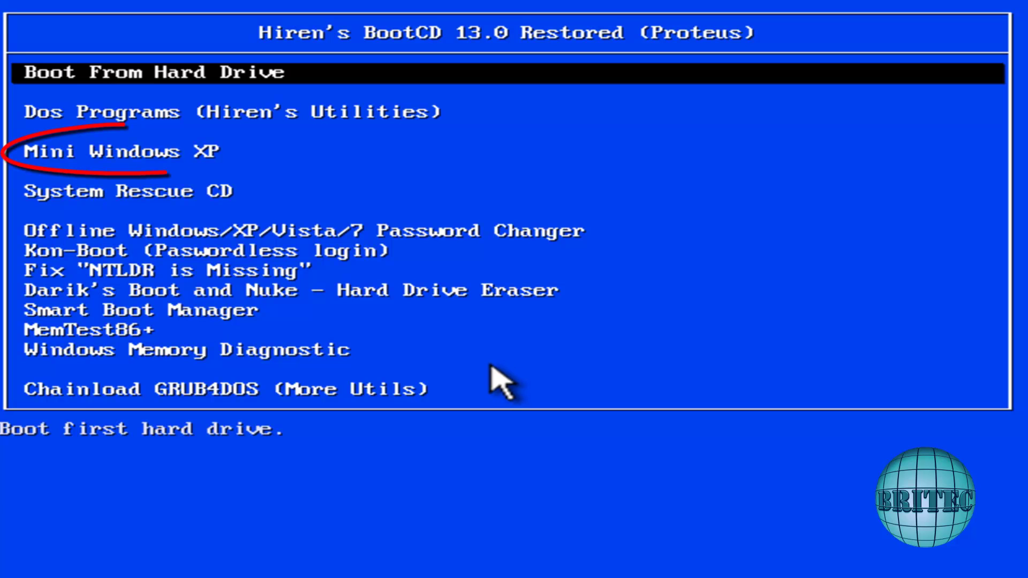
Step: Boot Mini Windows XP from the Hiren's BootCD 13.0 menu
key(Down)
key(Down)
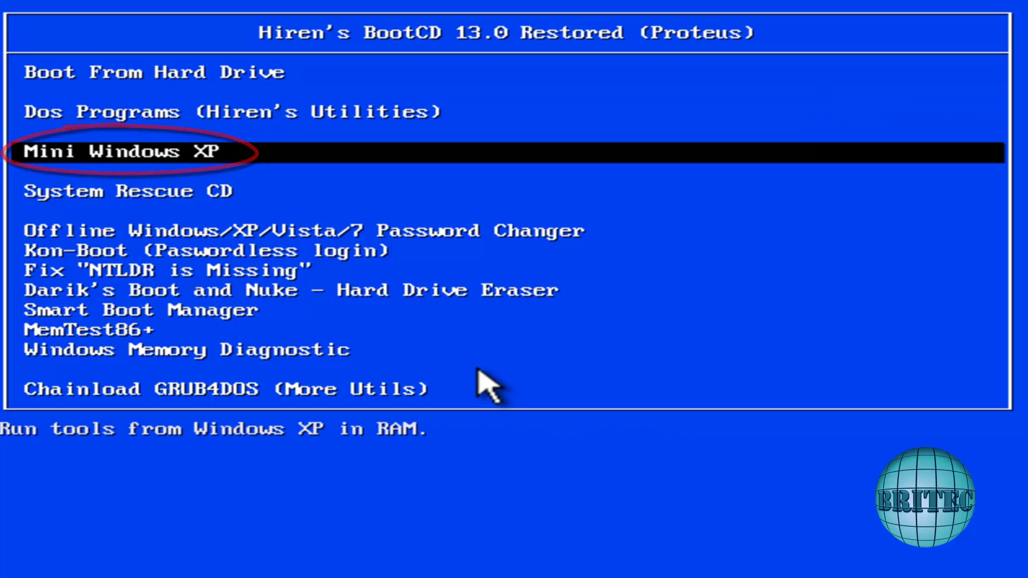
key(Return)
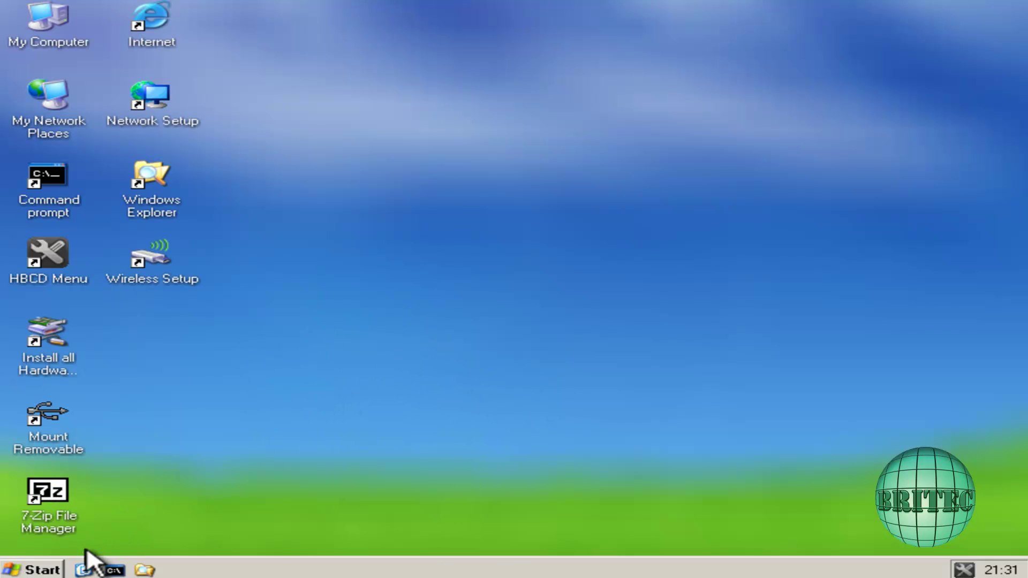
Step: Browse from My Computer to C:\Documents and Settings\Britec\Desktop
double_click(42, 23)
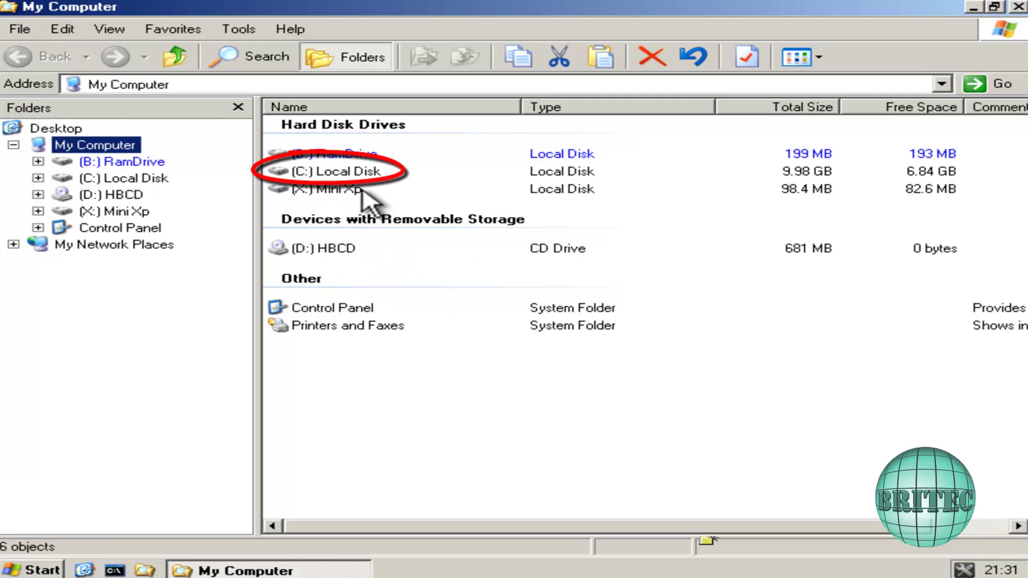
click(327, 171)
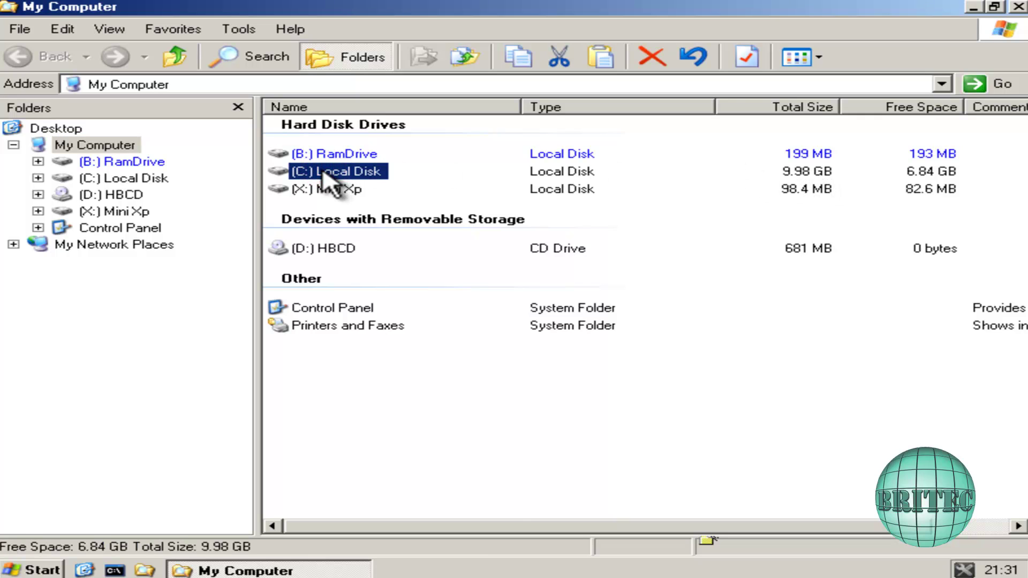
double_click(327, 173)
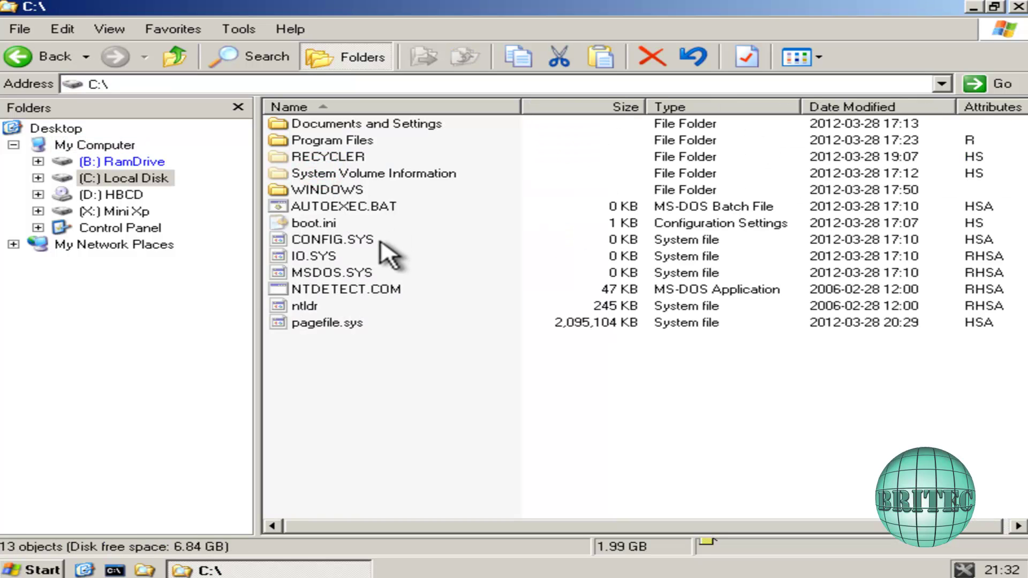
double_click(397, 126)
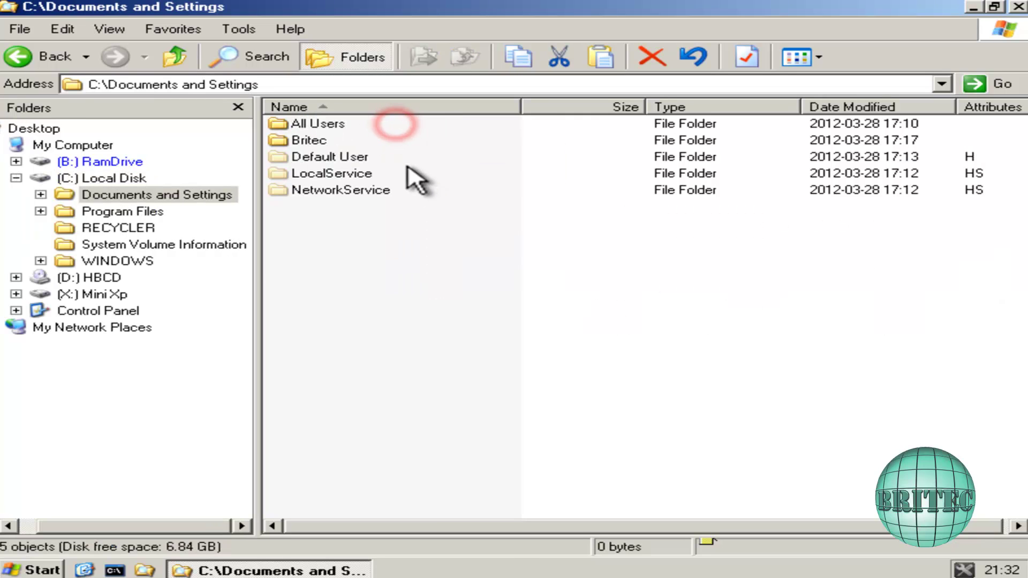
double_click(301, 141)
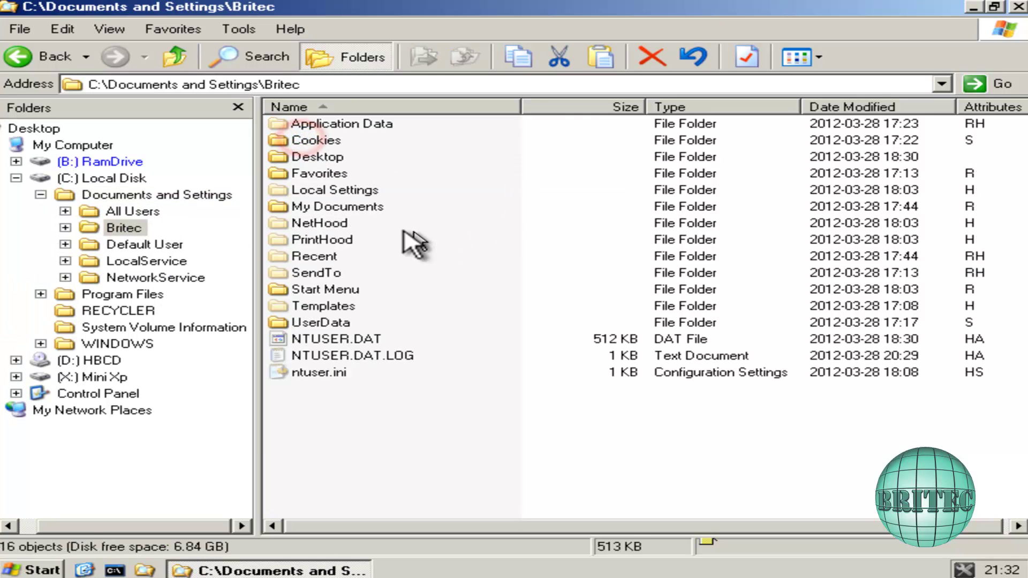
double_click(310, 153)
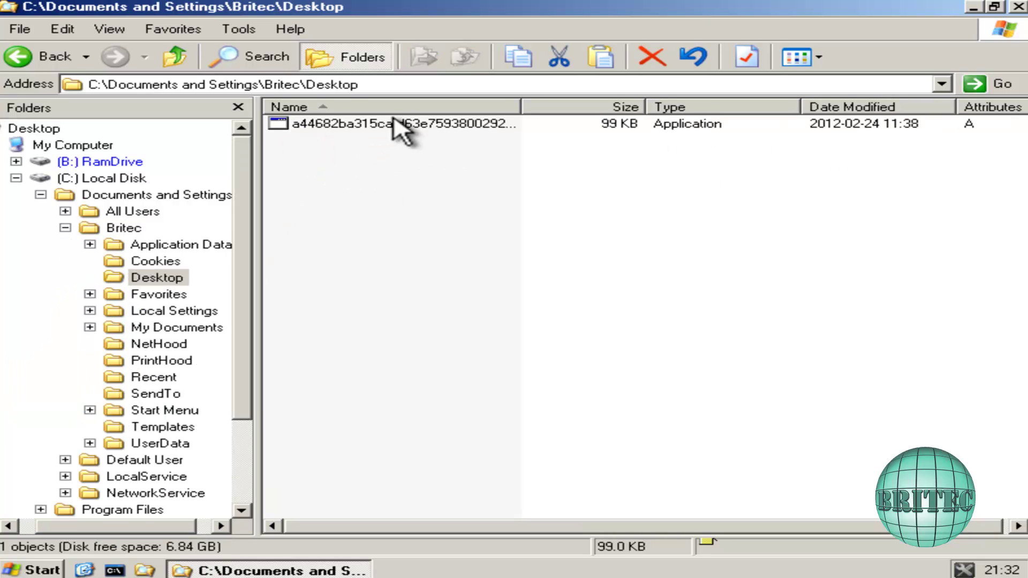
Step: Delete the 99 KB ransomware .exe from the Desktop folder and close Explorer
mouse_move(399, 129)
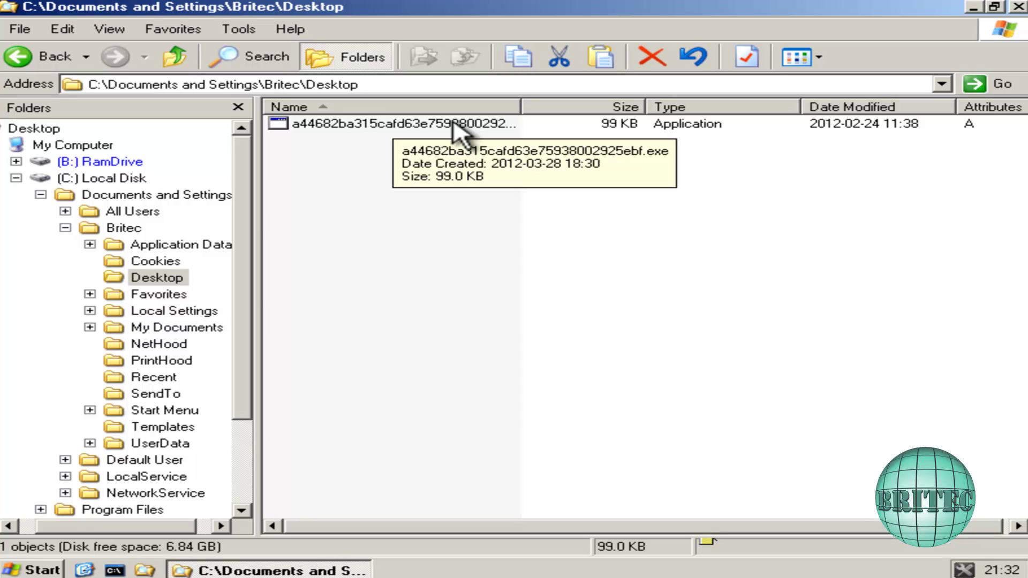
click(426, 125)
right_click(429, 127)
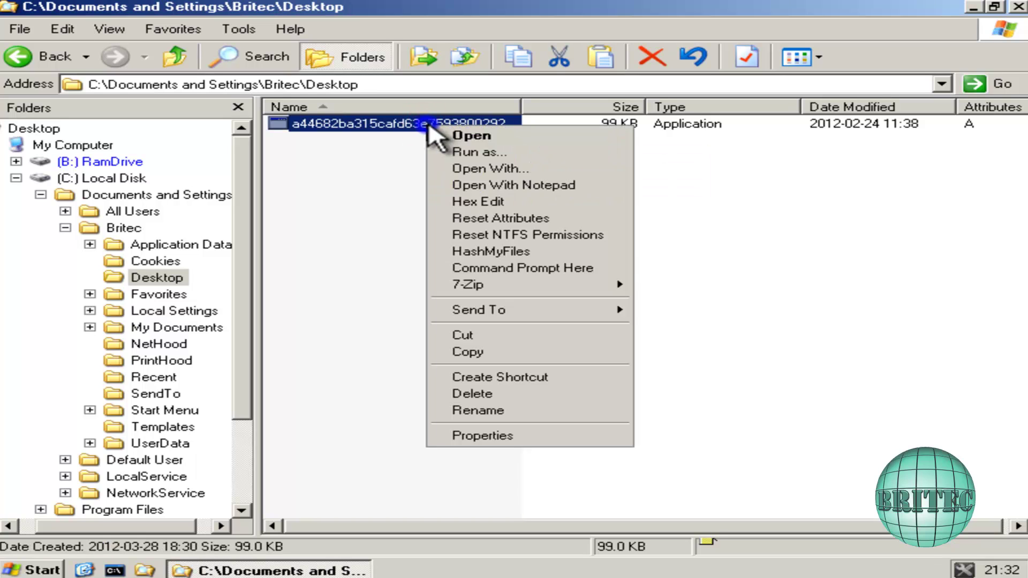
click(488, 395)
click(611, 302)
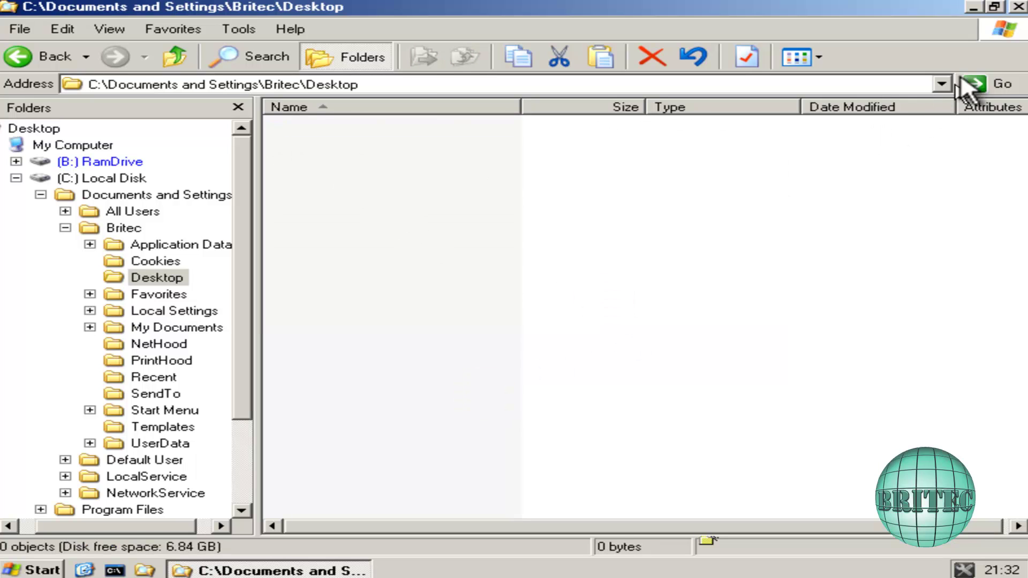
click(1020, 6)
click(35, 570)
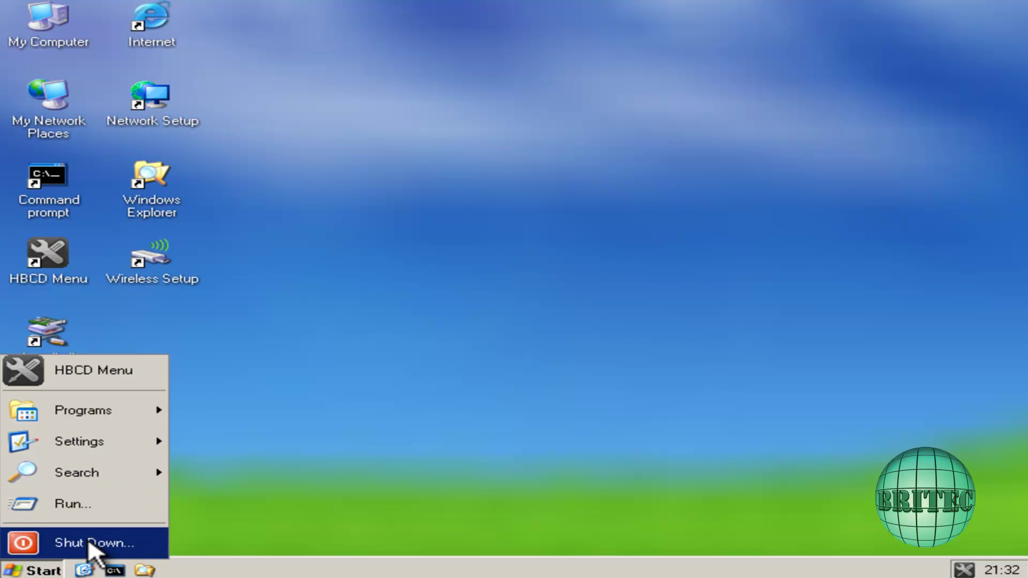
Step: Restart the computer and choose Start Windows Normally at boot
click(94, 552)
click(428, 252)
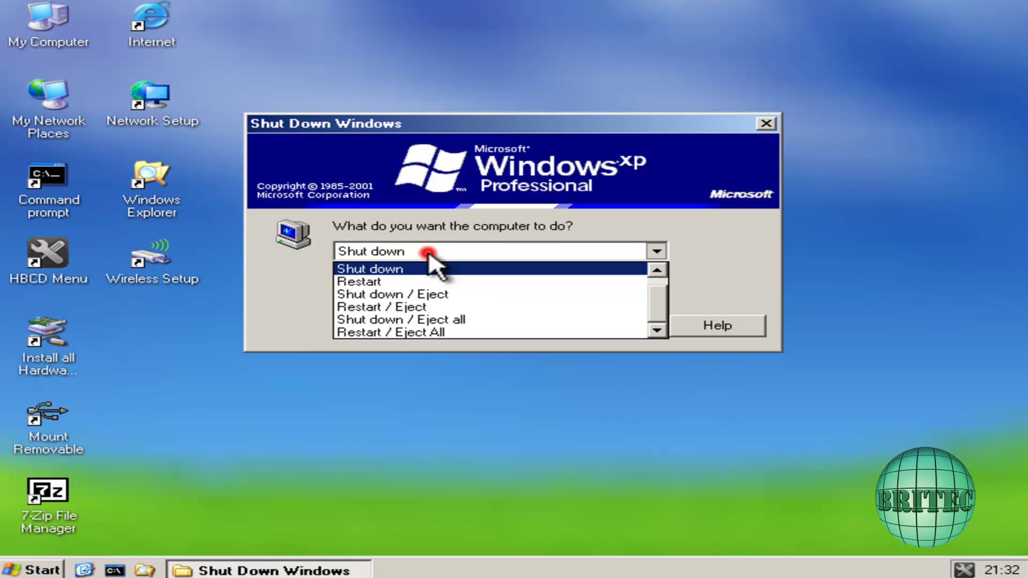
click(421, 283)
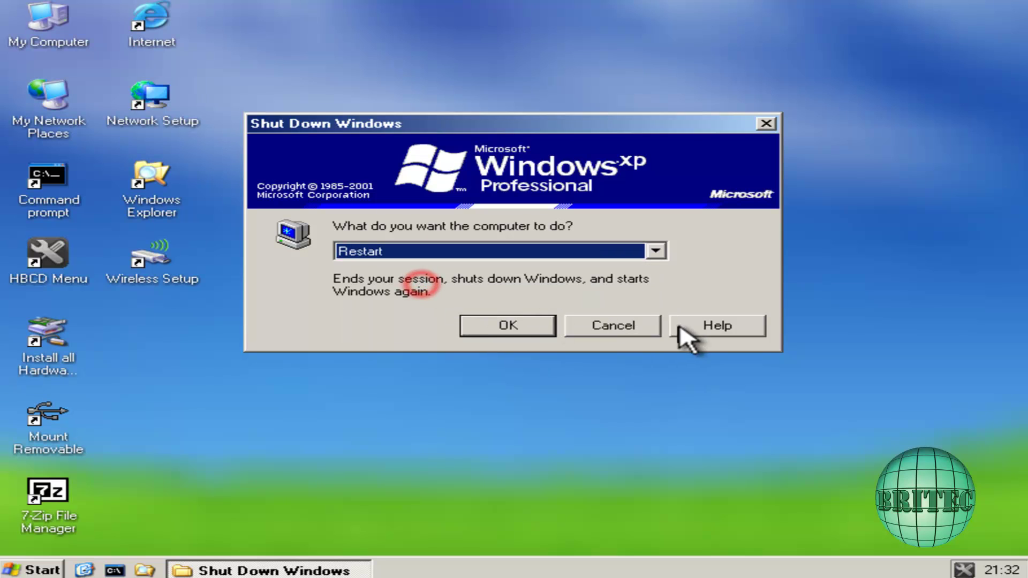
click(502, 322)
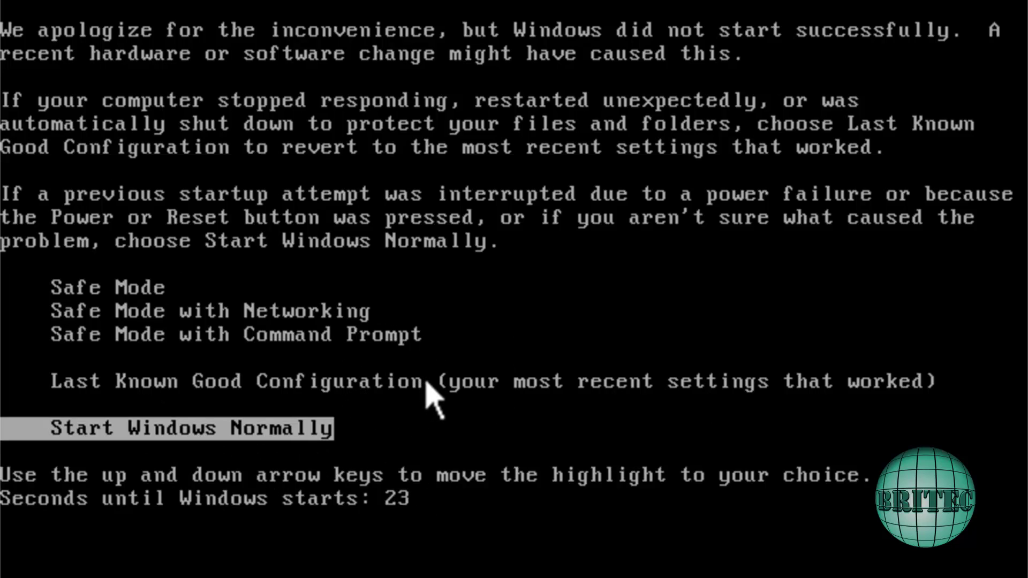
click(331, 414)
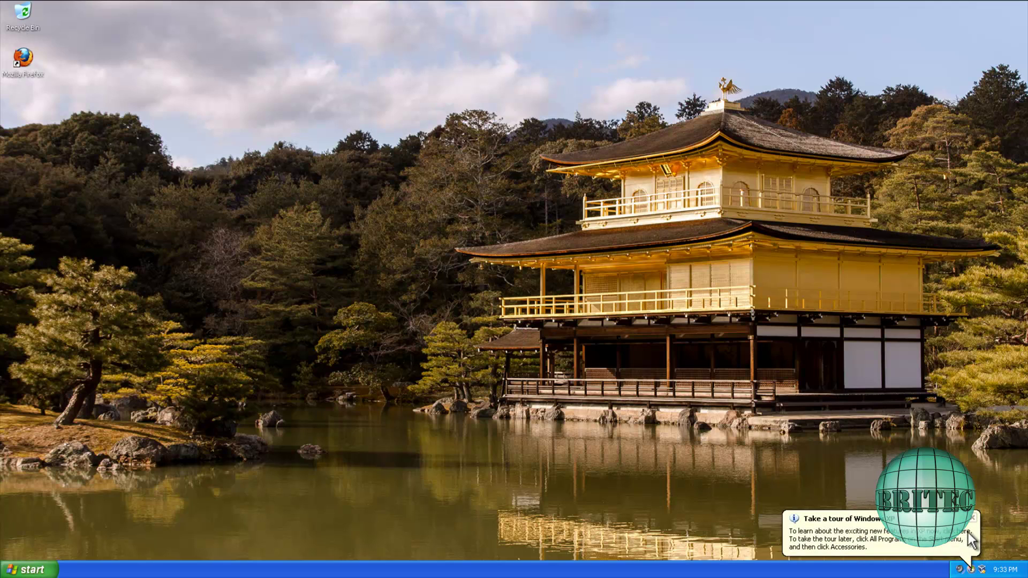
Step: Close the 'Take a tour of Windows XP' balloon in the system tray
click(972, 519)
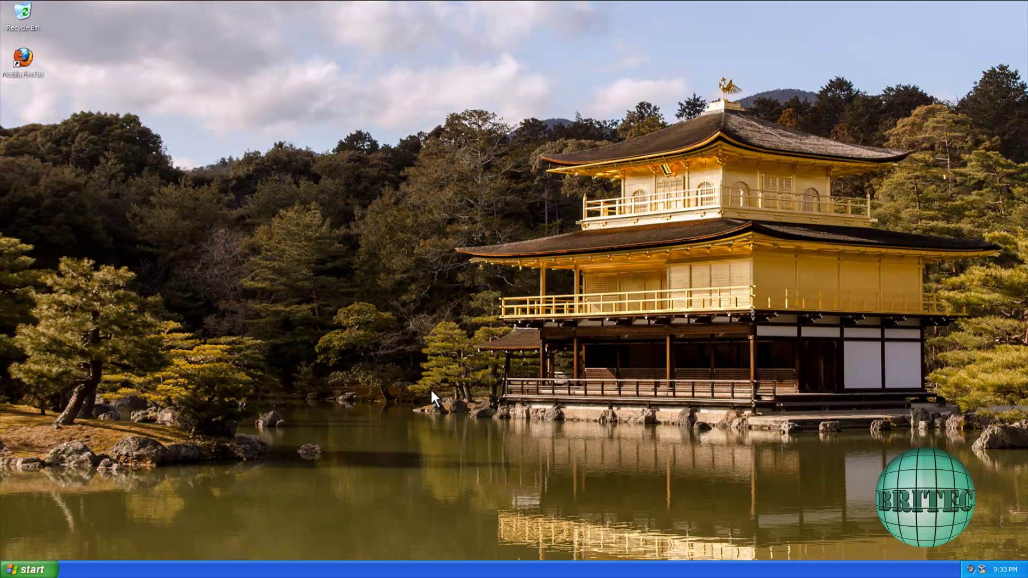